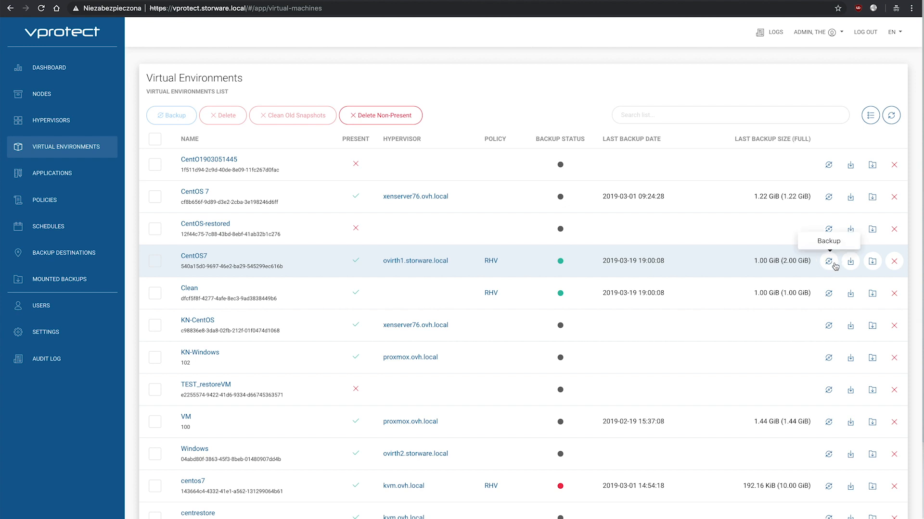
Run a full backup of the CentOS7 virtual environment to the VDO - vprotectdm.storware.local destination with priority 50
click(828, 261)
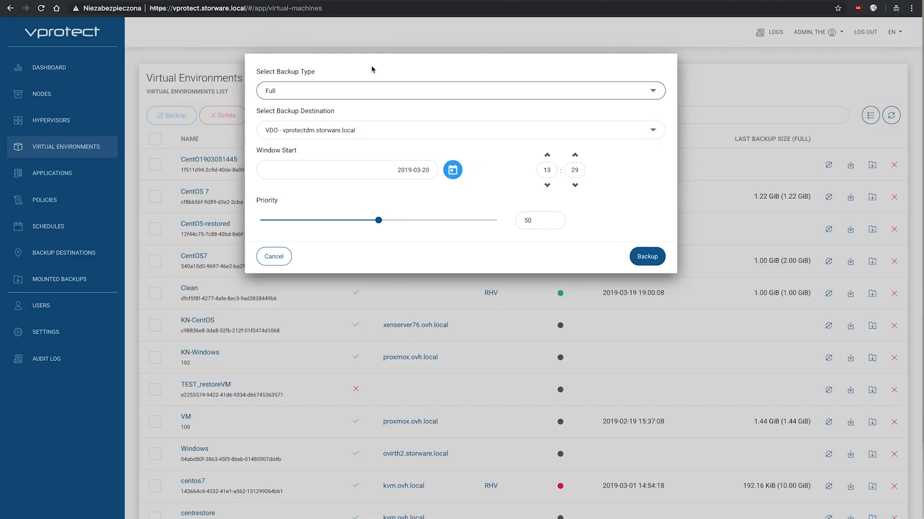
click(643, 257)
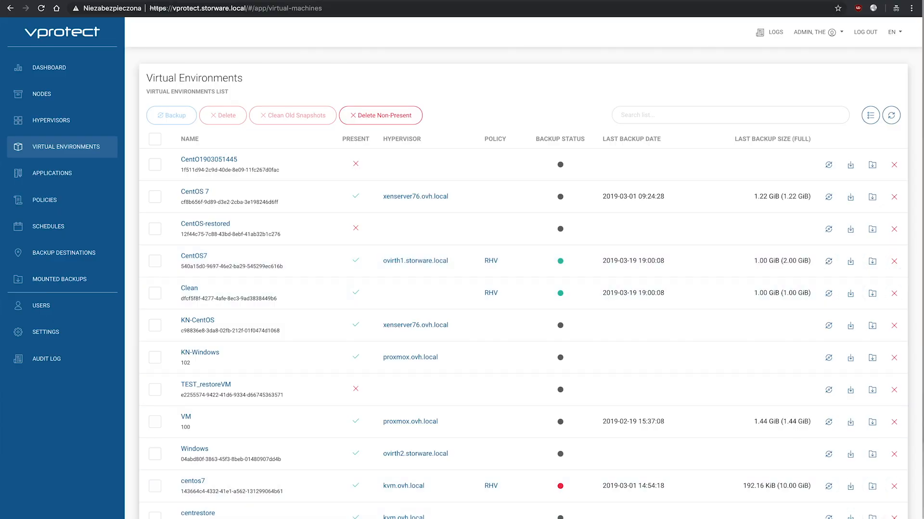
Check the CentOS7 export task's details, close the tasks console and refresh the list to examine the VM's last backup date
mouse_move(518, 518)
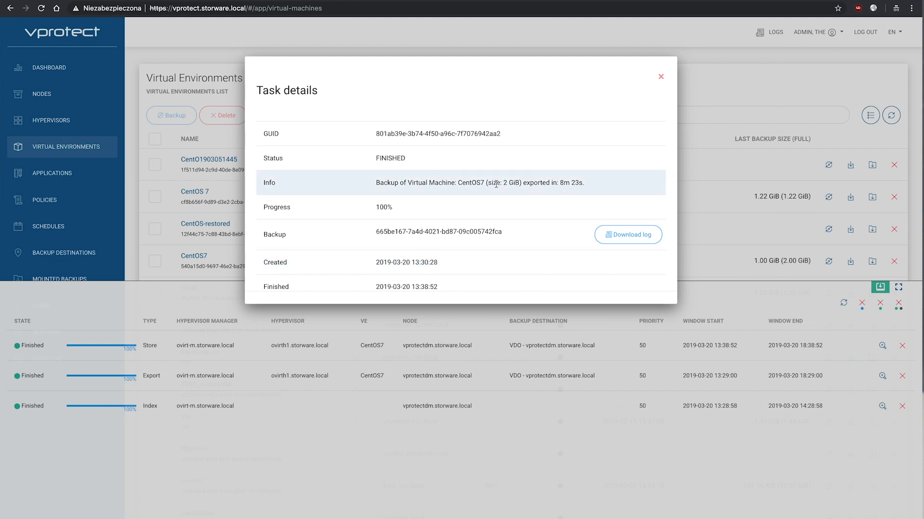
click(661, 76)
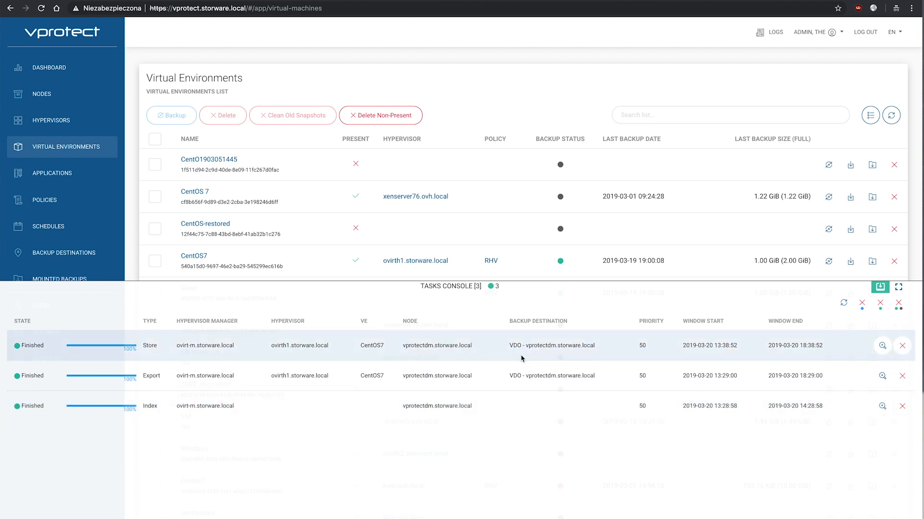
click(494, 288)
click(891, 115)
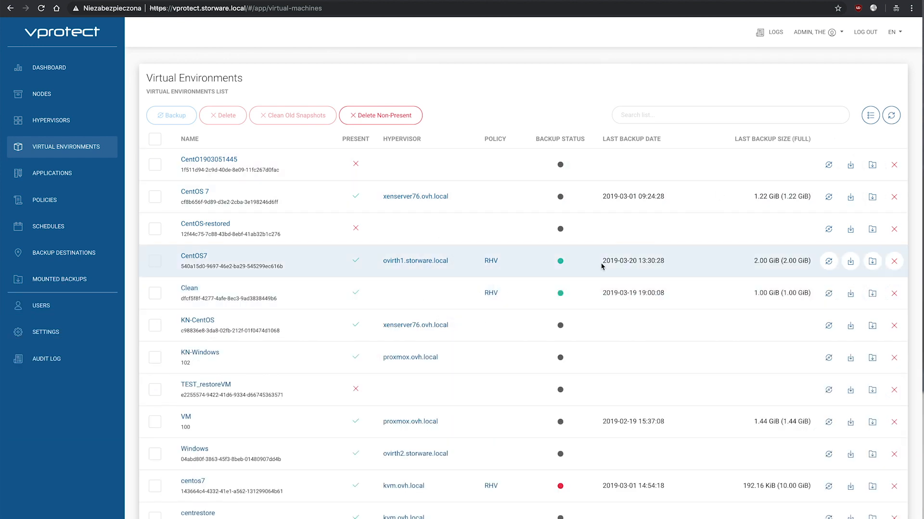
drag(602, 264, 672, 270)
click(681, 260)
click(849, 262)
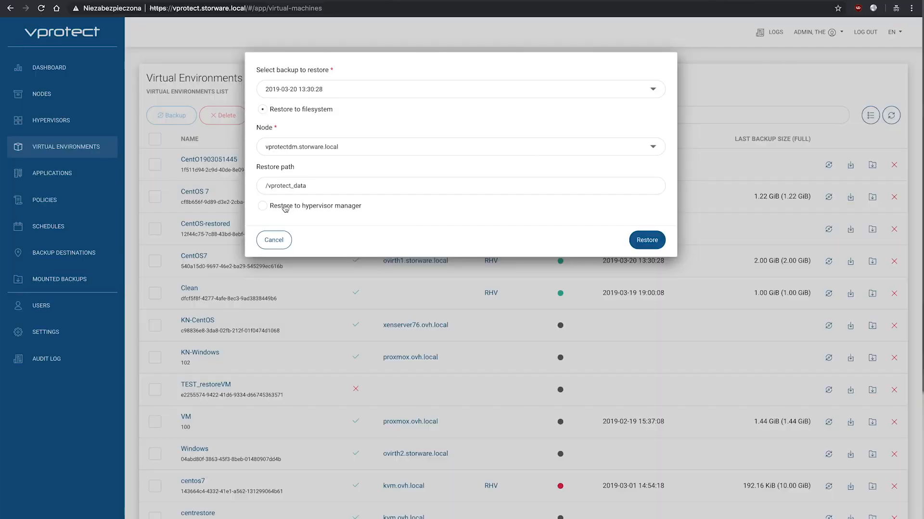
click(284, 209)
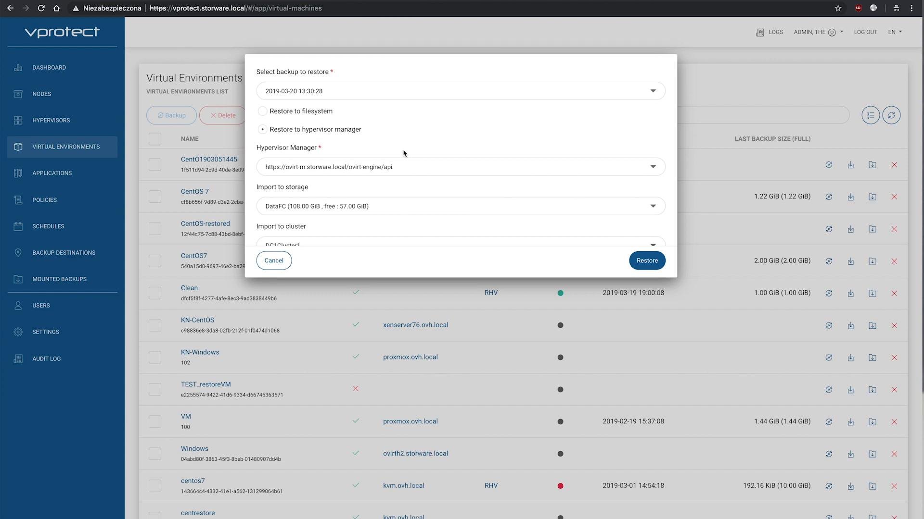
click(378, 206)
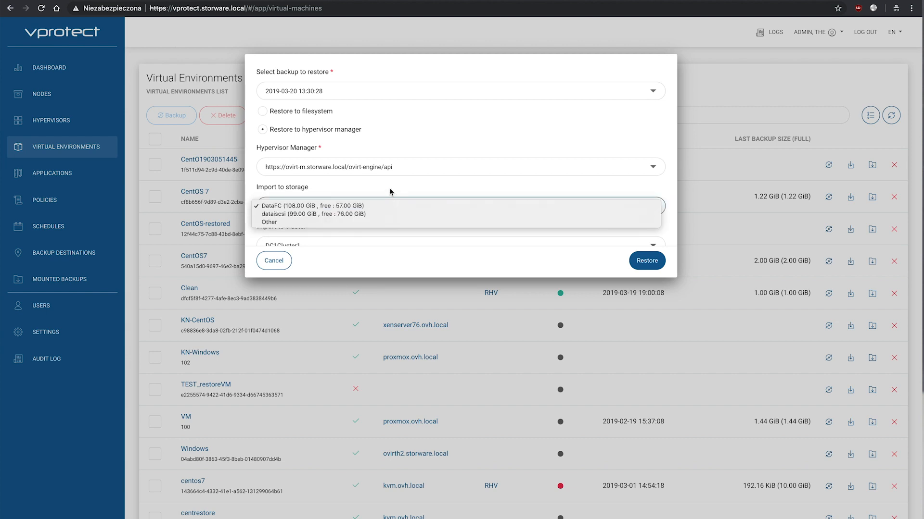
click(391, 192)
Specify CentOS-restored as the restored VE's name, start the restore and close the tasks console
scroll(390, 192, down, 1)
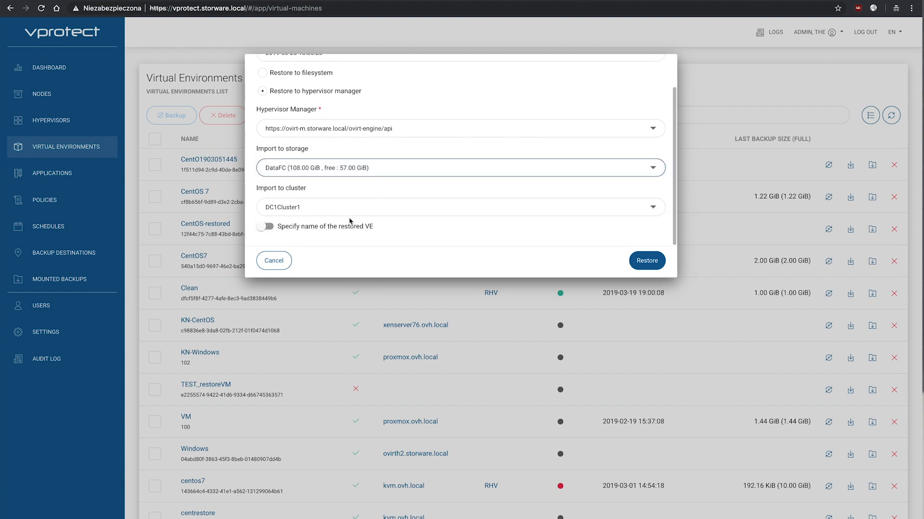
click(268, 226)
scroll(398, 239, down, 1)
click(352, 228)
text(Centos-re)
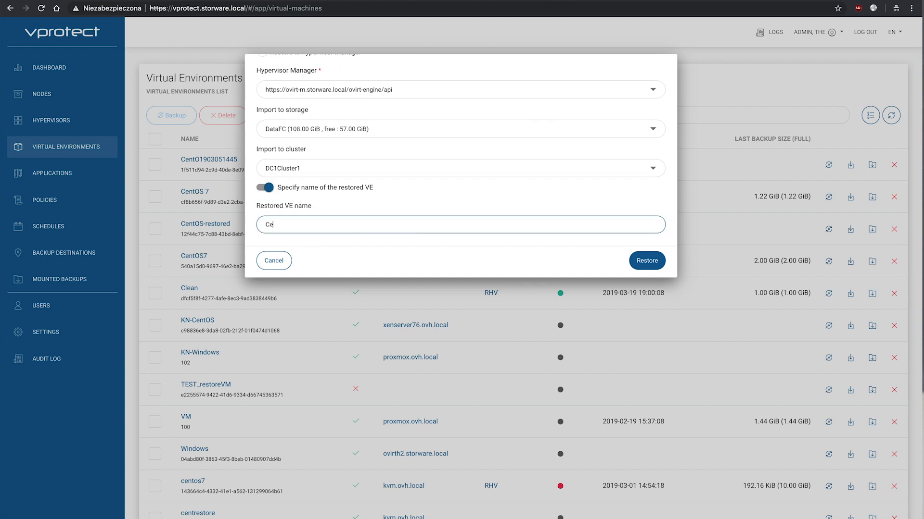
key(BackSpace)
key(BackSpace)
key(BackSpace)
text(OS-restored)
click(647, 261)
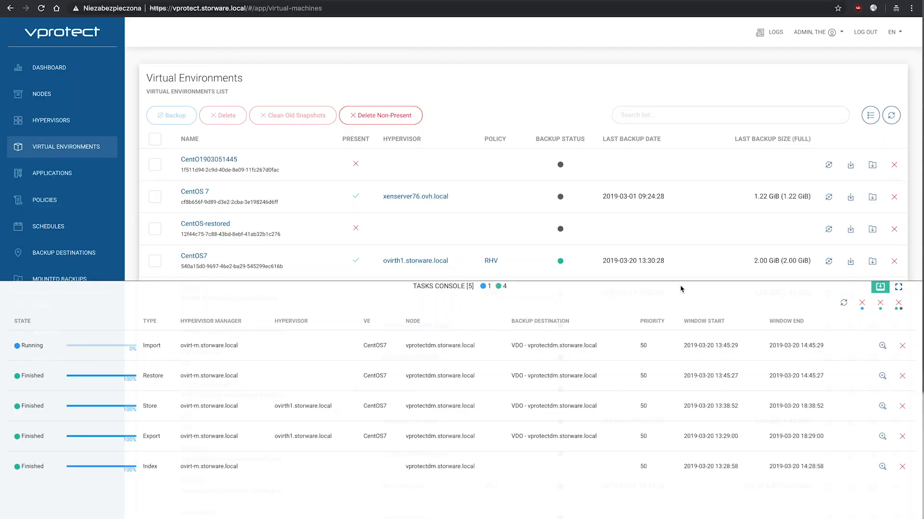
click(681, 289)
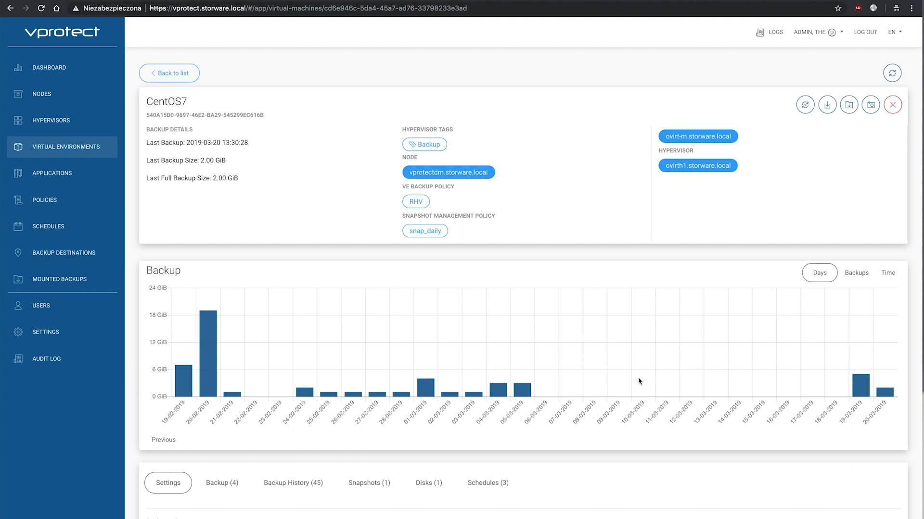
View the CentOS7 backup chart by backups and by time
click(861, 273)
click(888, 272)
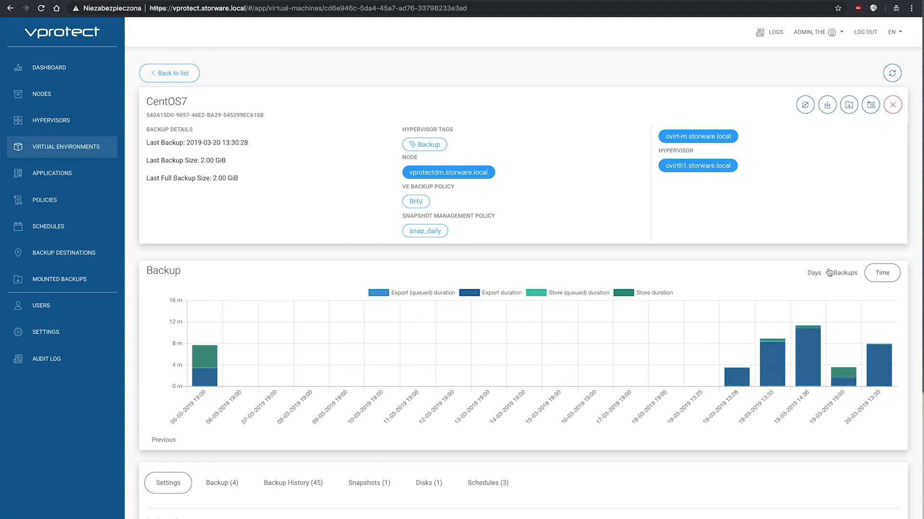
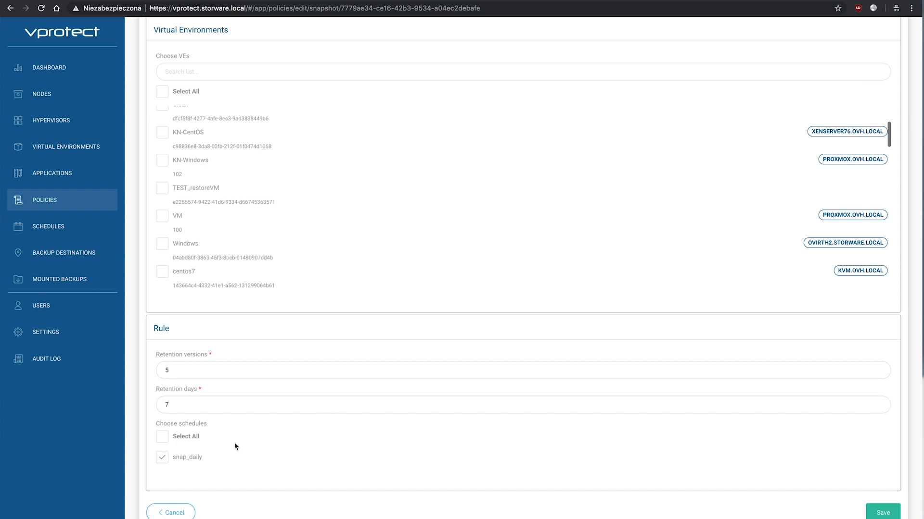
Open the snap_daily schedule from the snapshot management schedules to examine its settings
click(44, 225)
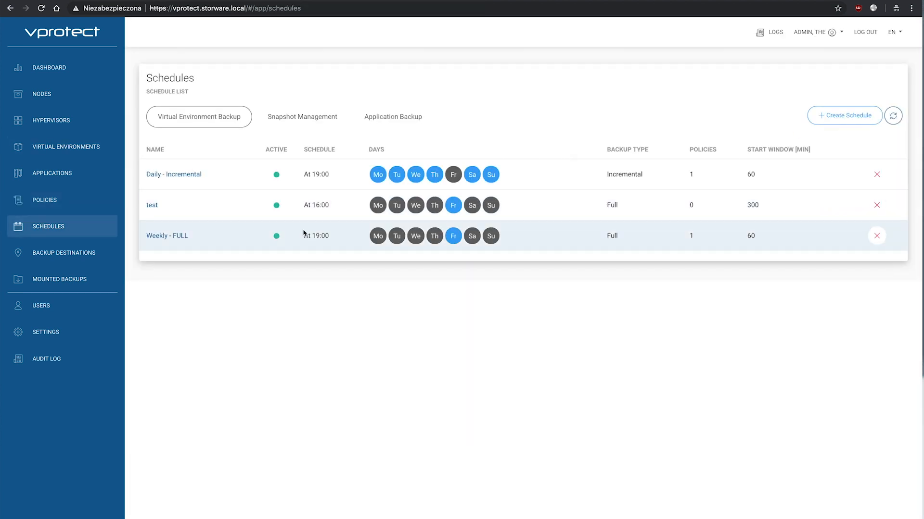
click(286, 117)
click(174, 175)
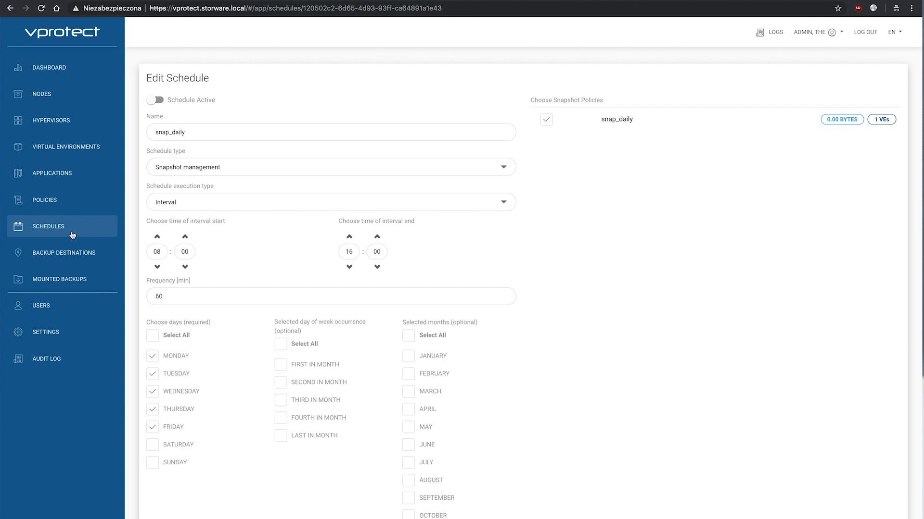
Open the CentOS7 virtual environment's details and examine its list of snapshots
click(62, 151)
click(194, 257)
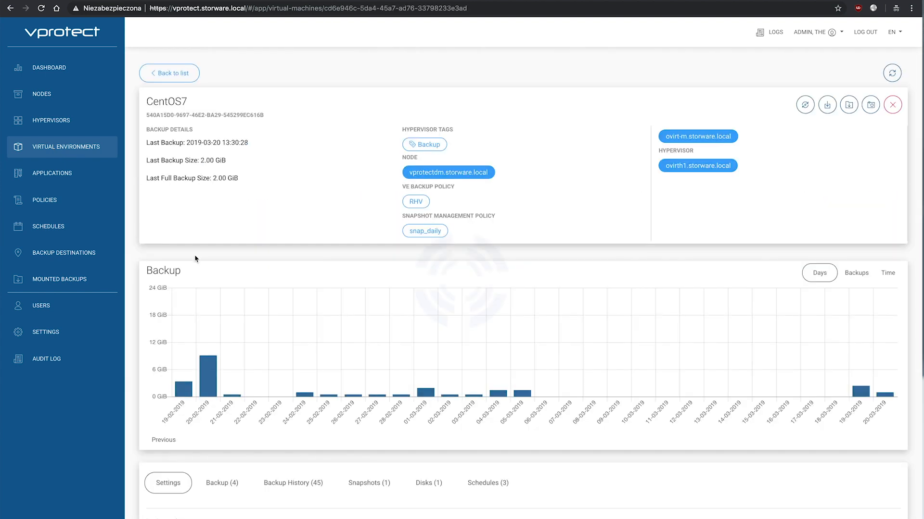
scroll(555, 346, down, 5)
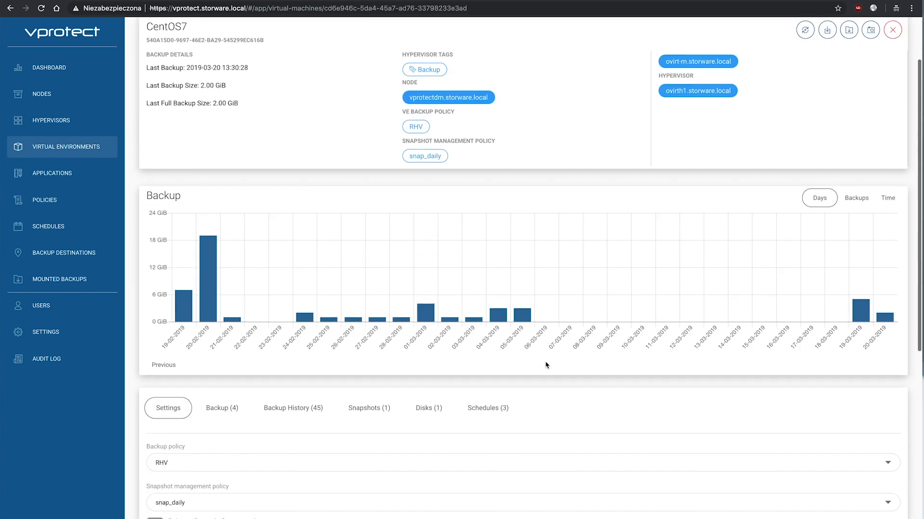
click(365, 318)
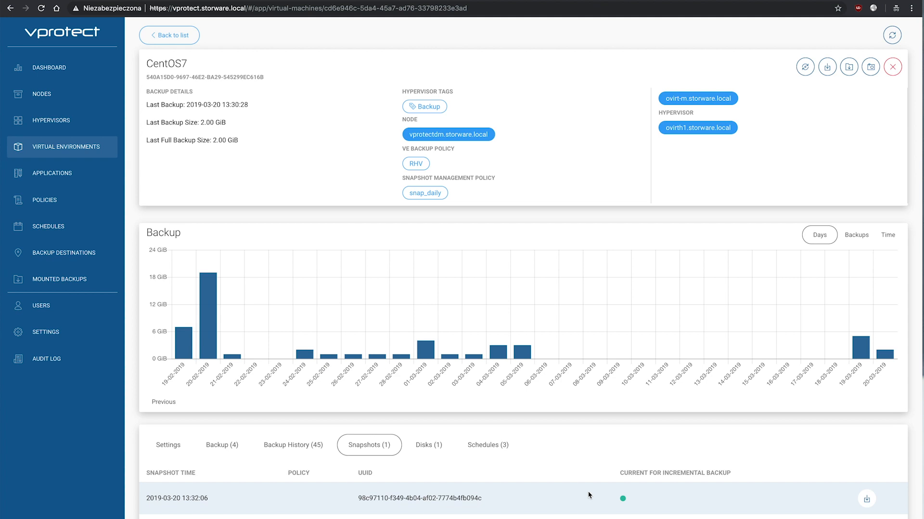
Examine the disks and the assigned schedules of the CentOS7 virtual environment
click(430, 447)
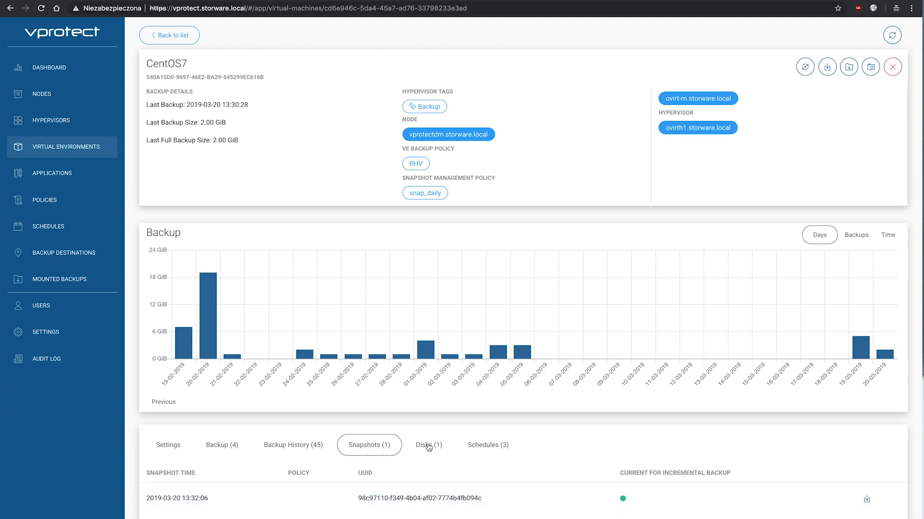
scroll(428, 447, down, 1)
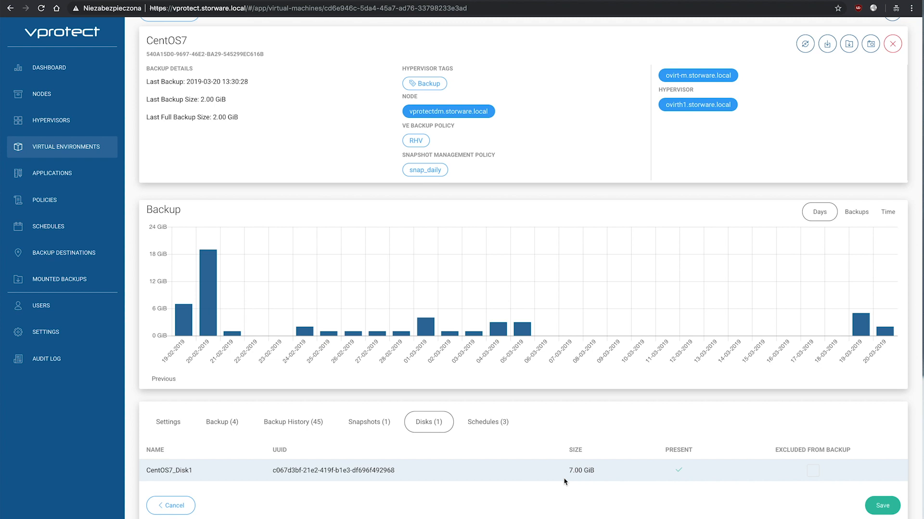
click(483, 423)
scroll(483, 424, down, 1)
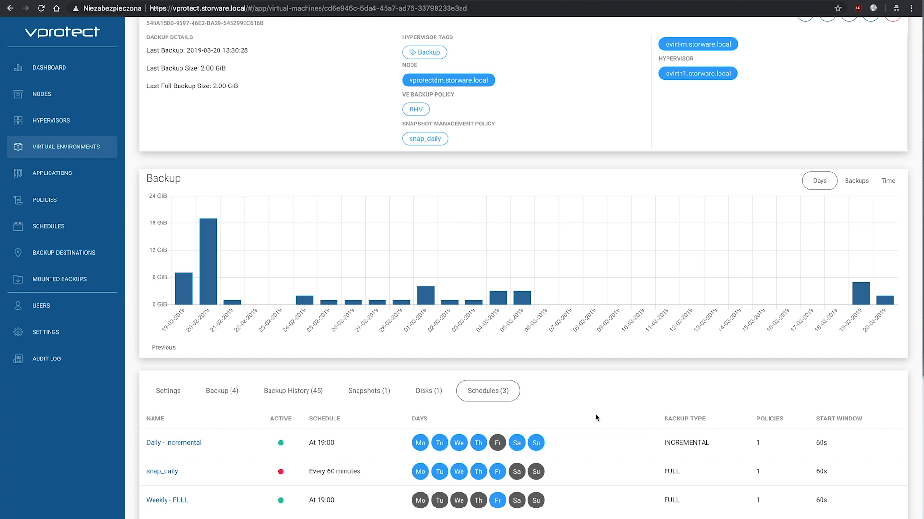
scroll(597, 417, up, 3)
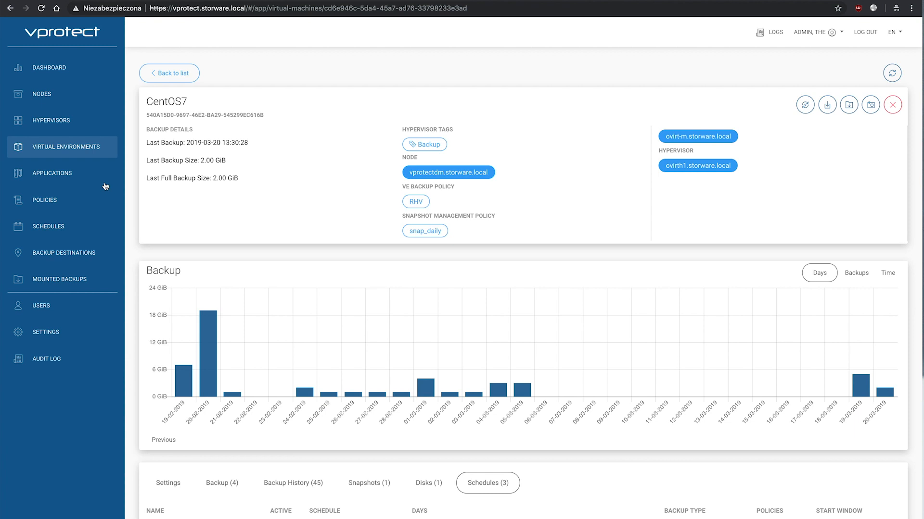
Review the command arguments and source path of the vProtect DB Backup Command config, leave it without saving and return to the application definitions
click(77, 177)
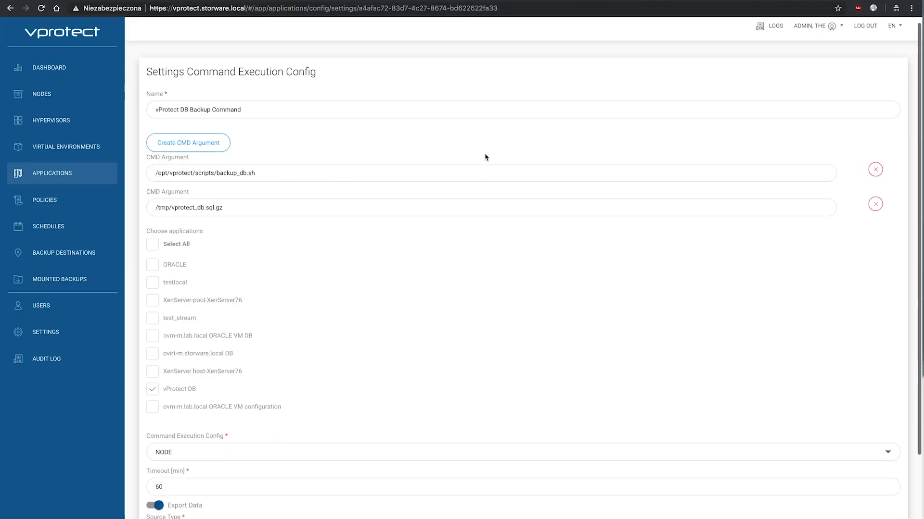
scroll(485, 157, down, 3)
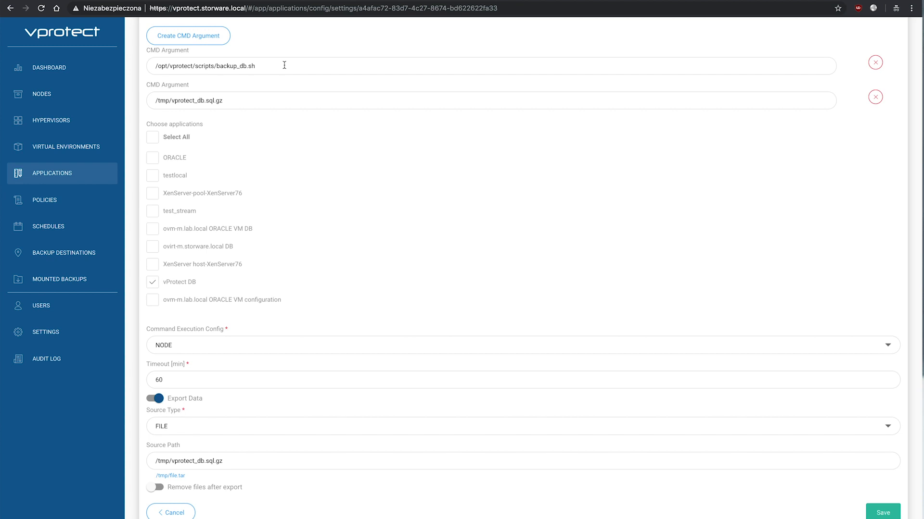
click(199, 462)
triple_click(199, 463)
click(245, 459)
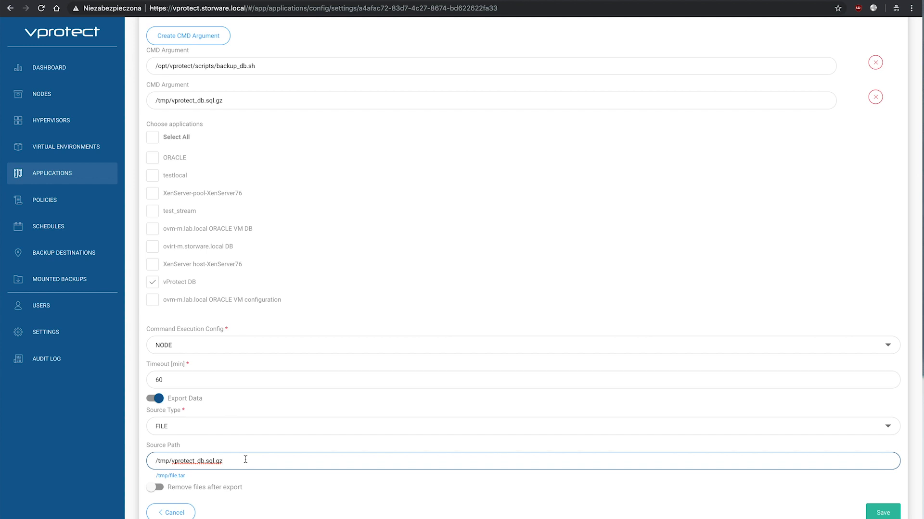
scroll(333, 314, up, 1)
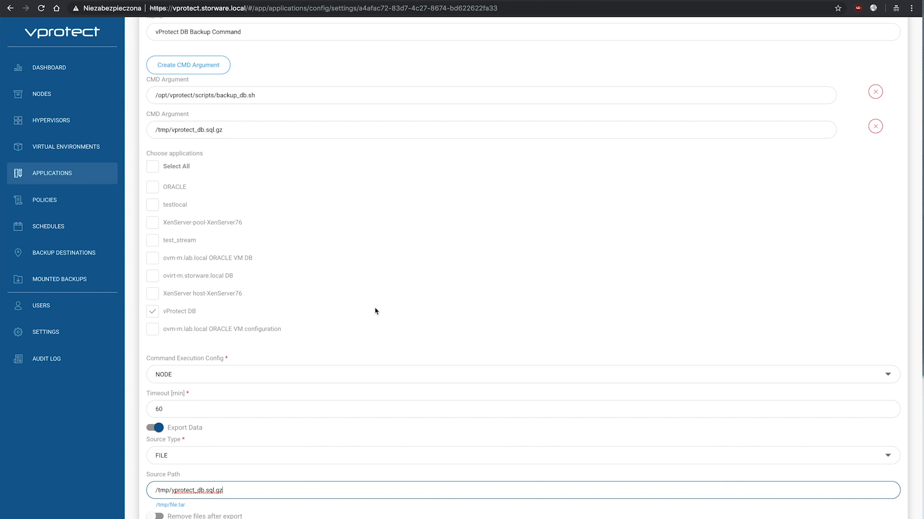
scroll(566, 337, down, 1)
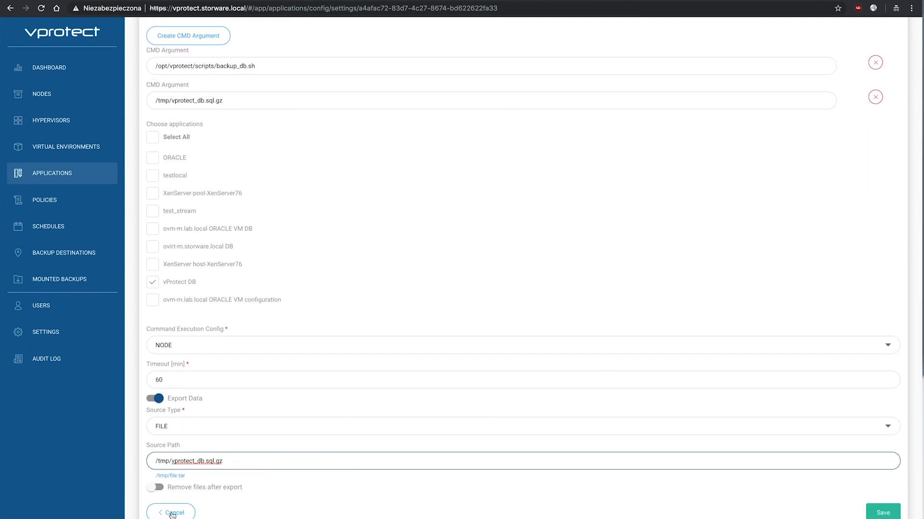
click(173, 513)
click(171, 126)
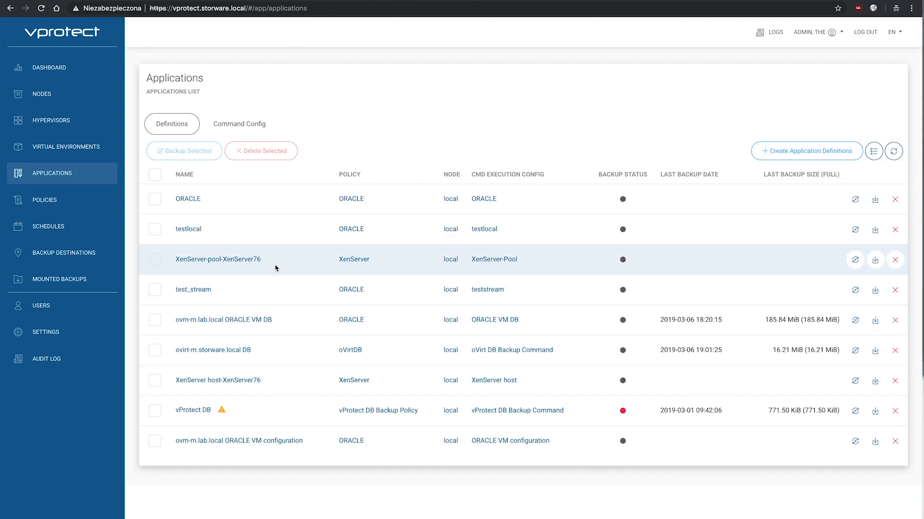